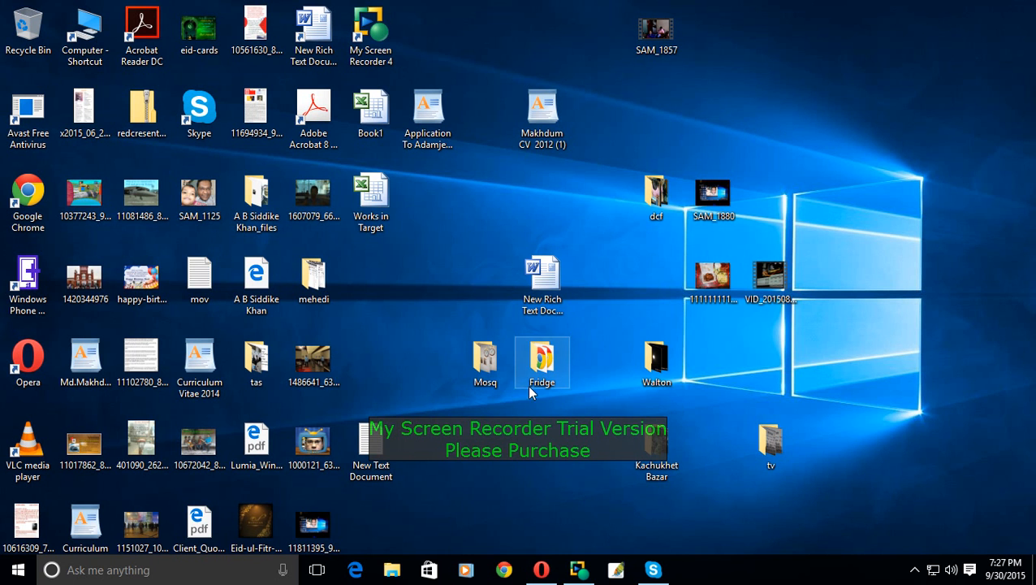
Open the Works in Target workbook from the desktop.
click(366, 207)
double_click(365, 208)
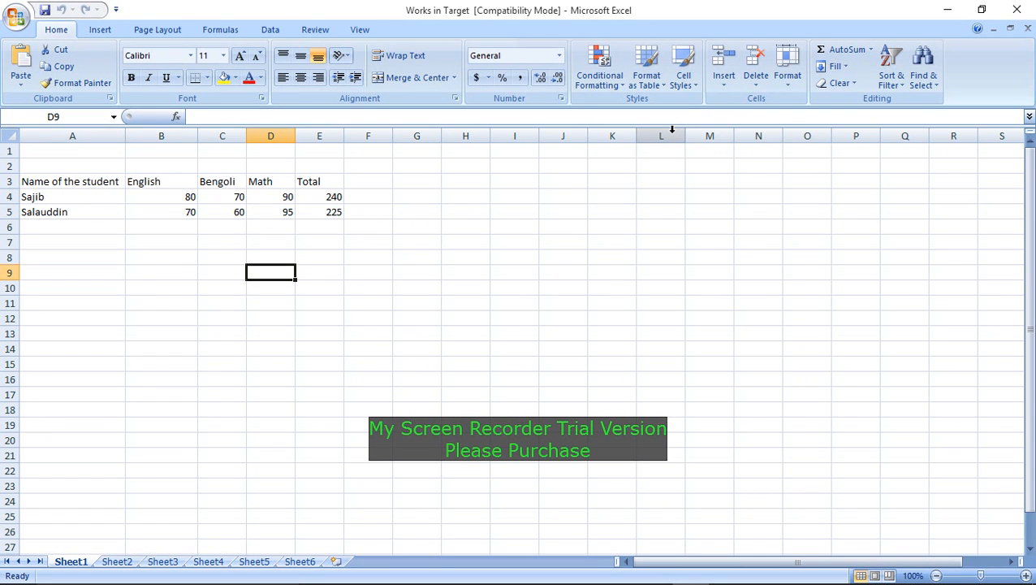
click(364, 30)
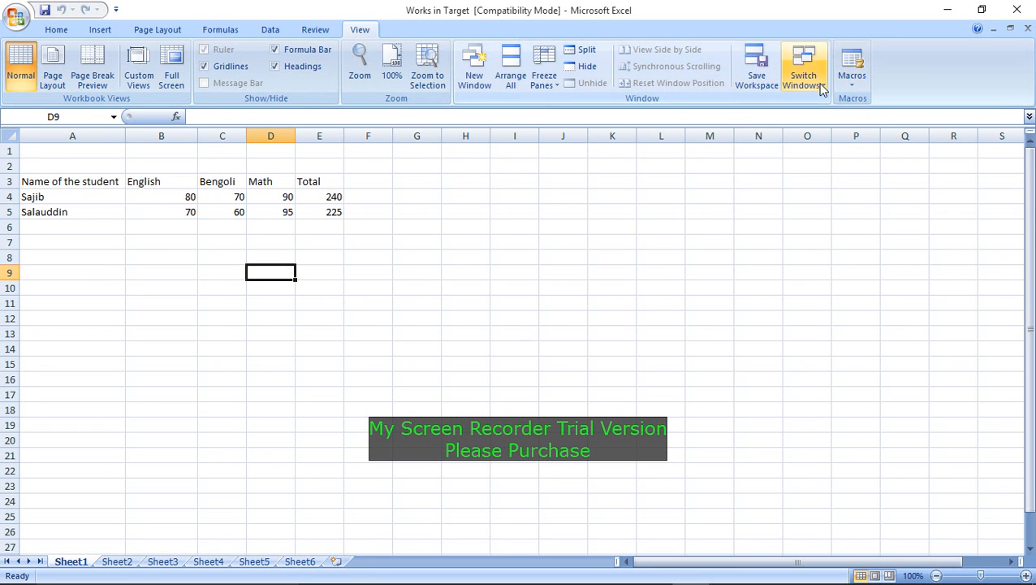
click(326, 238)
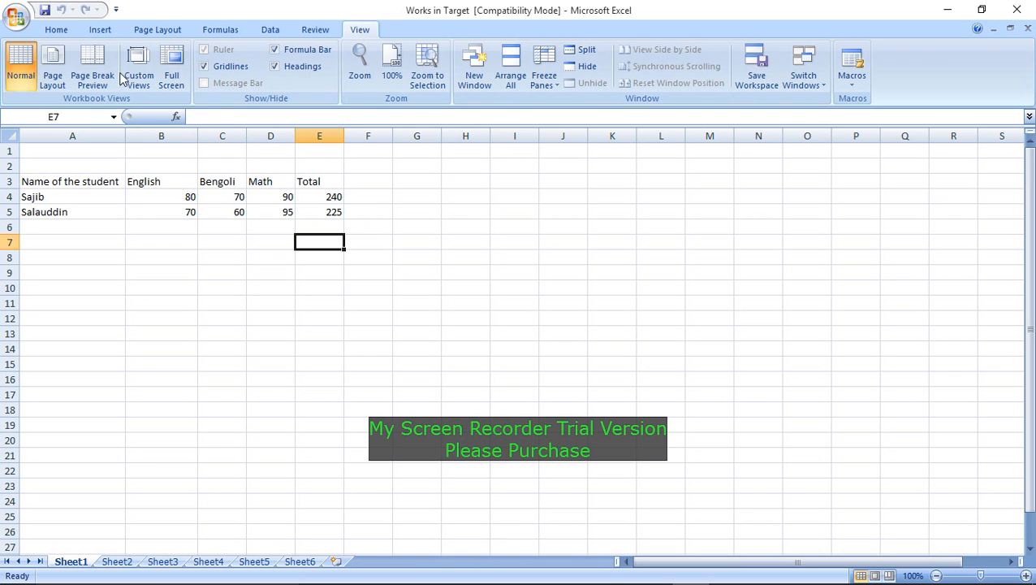
Set the font size of the student marks table, cells A3:E6, to 26.
click(59, 30)
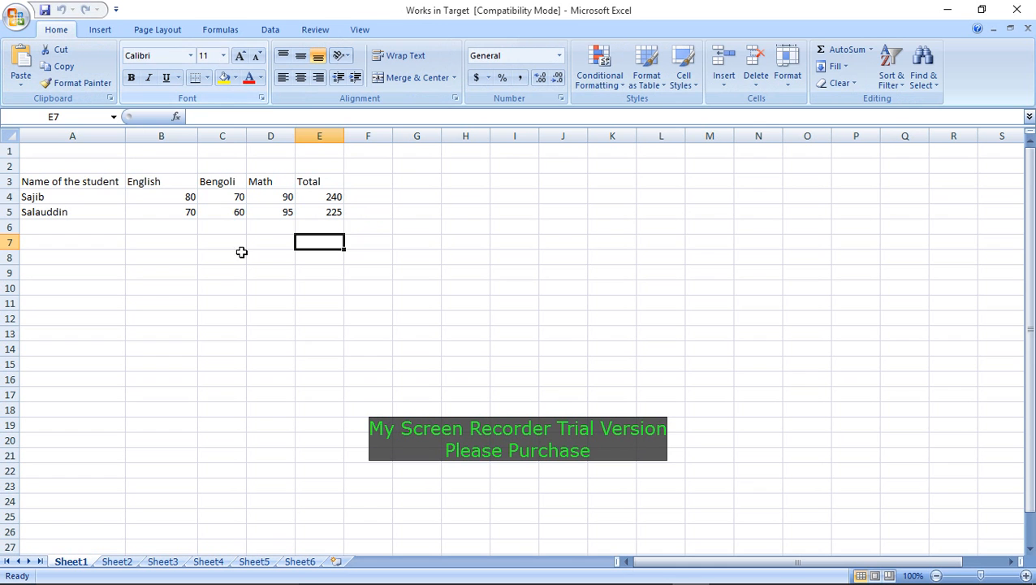
click(234, 212)
drag(47, 180, 317, 230)
click(223, 55)
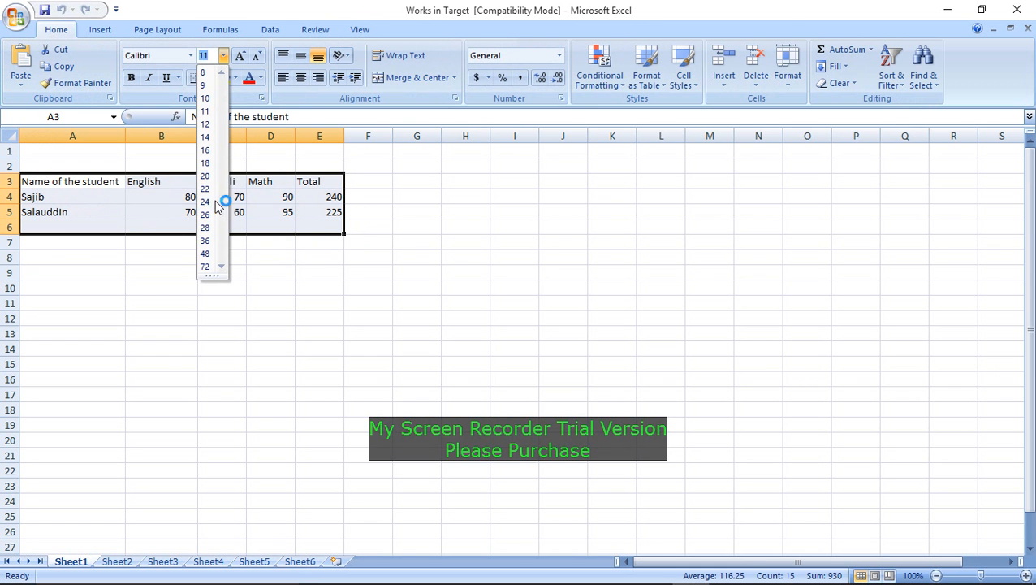
click(207, 221)
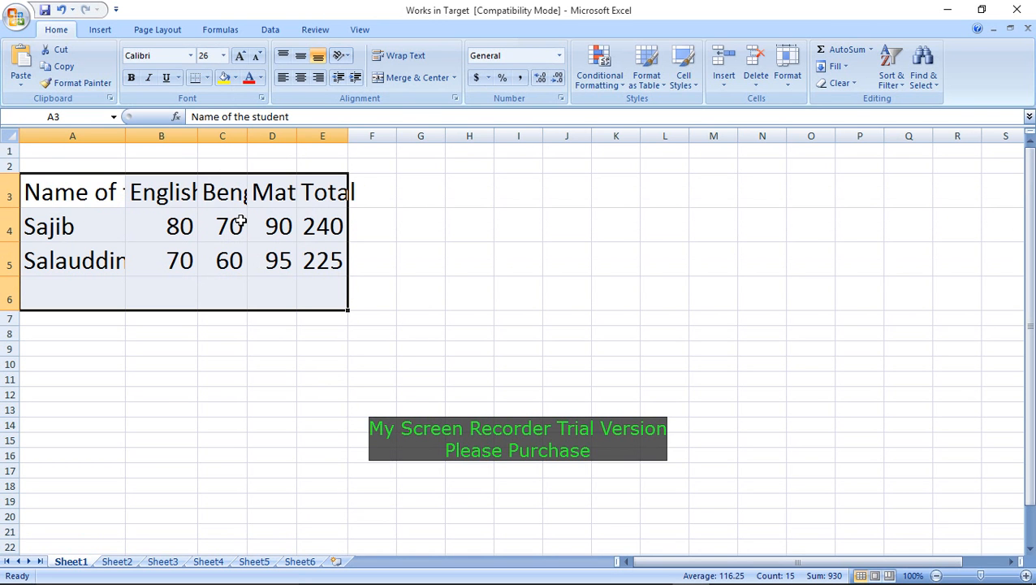
Apply italic, bold and underline to the student marks table.
click(148, 77)
click(130, 80)
click(166, 78)
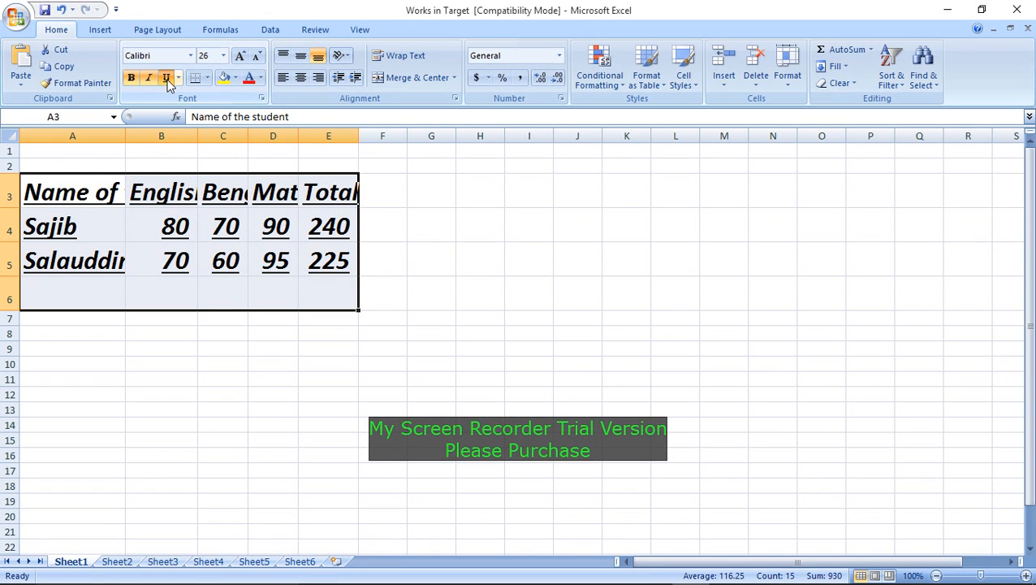
Hide the formula bar and show it again.
click(359, 30)
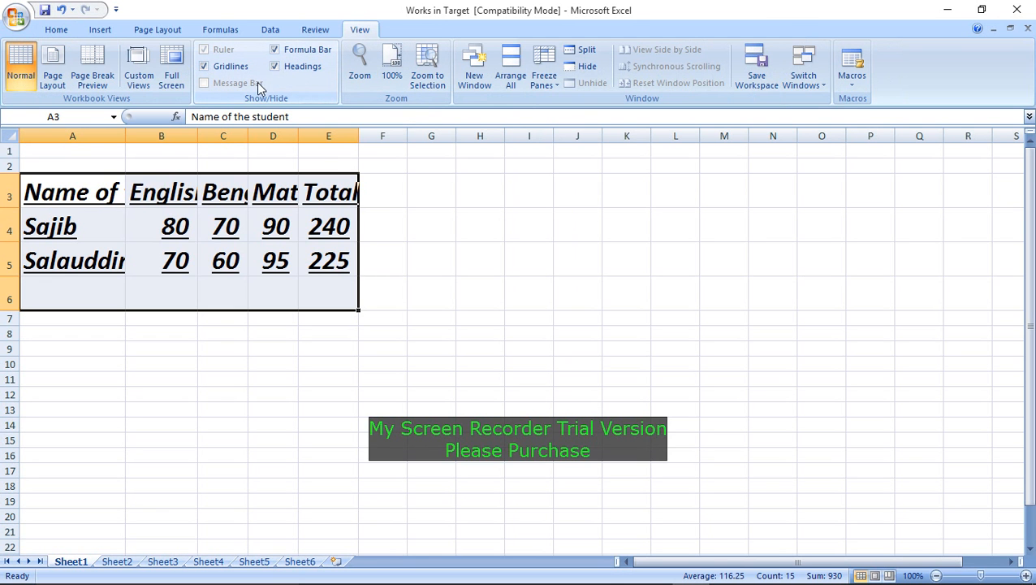
click(274, 50)
click(275, 50)
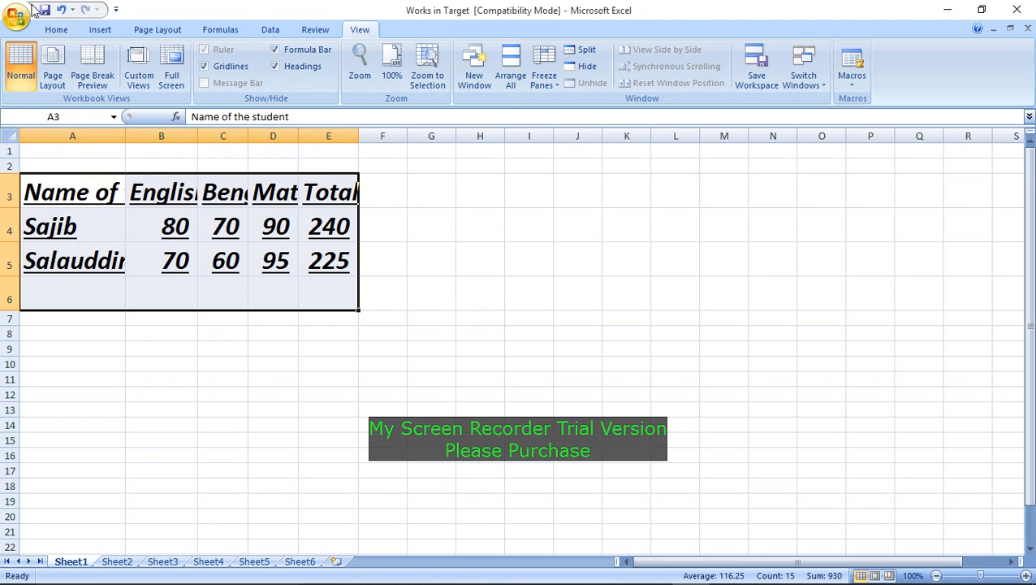
Remove bold, italic and underline from the student marks table.
click(56, 30)
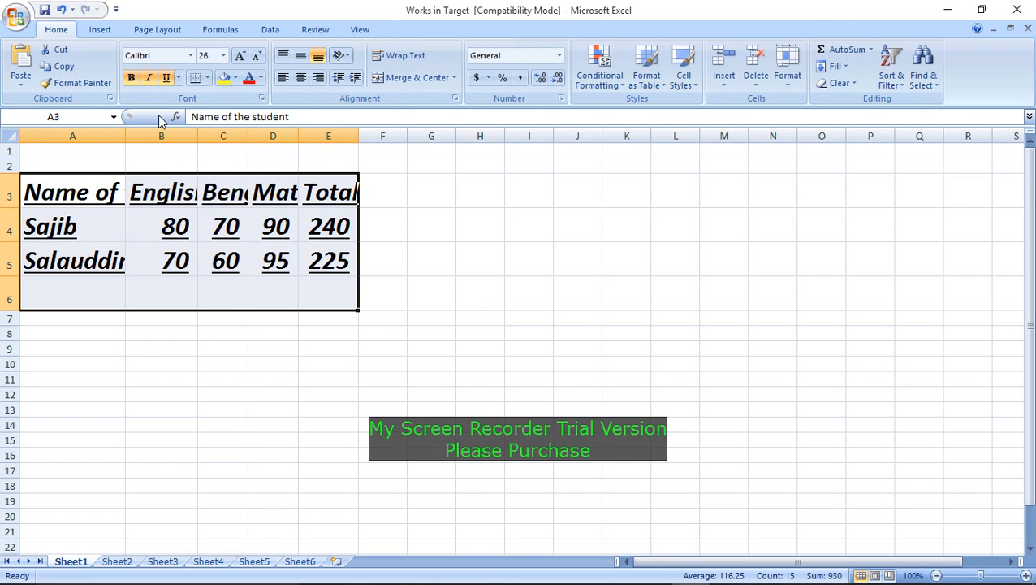
click(130, 78)
click(149, 78)
click(166, 78)
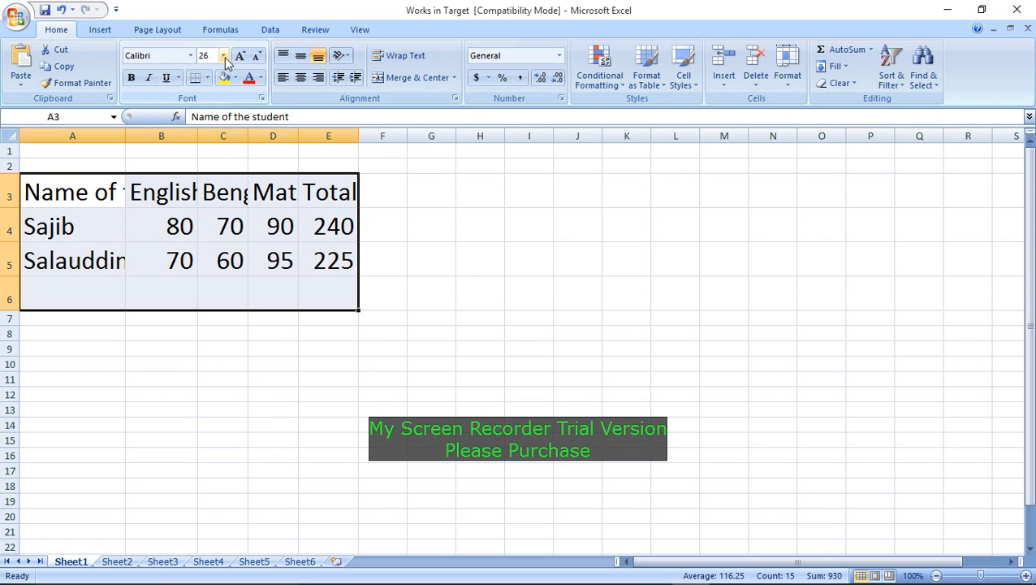
Set the font size of the student marks table, cells A3:E6, to 12.
click(224, 55)
click(205, 111)
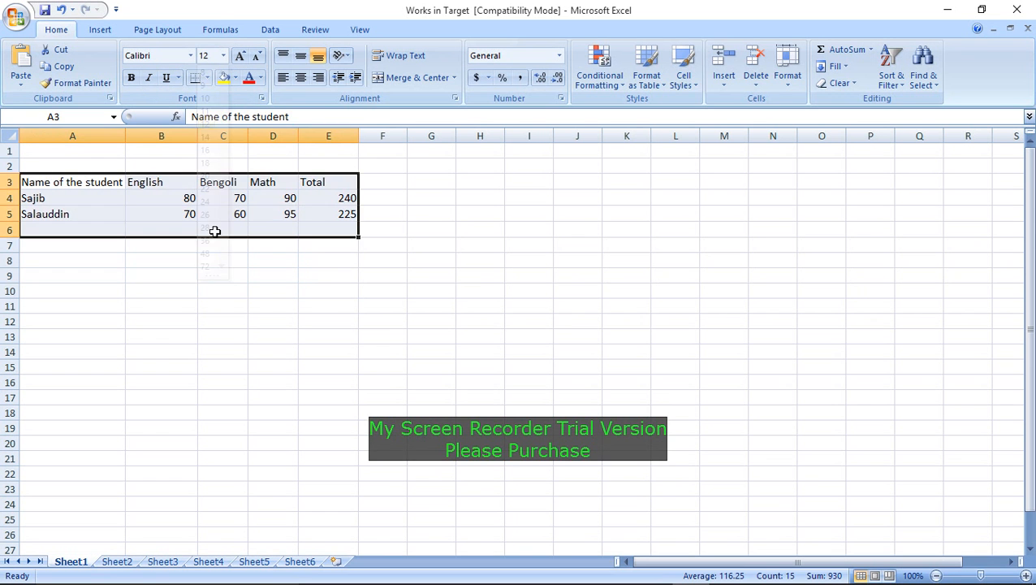
click(180, 310)
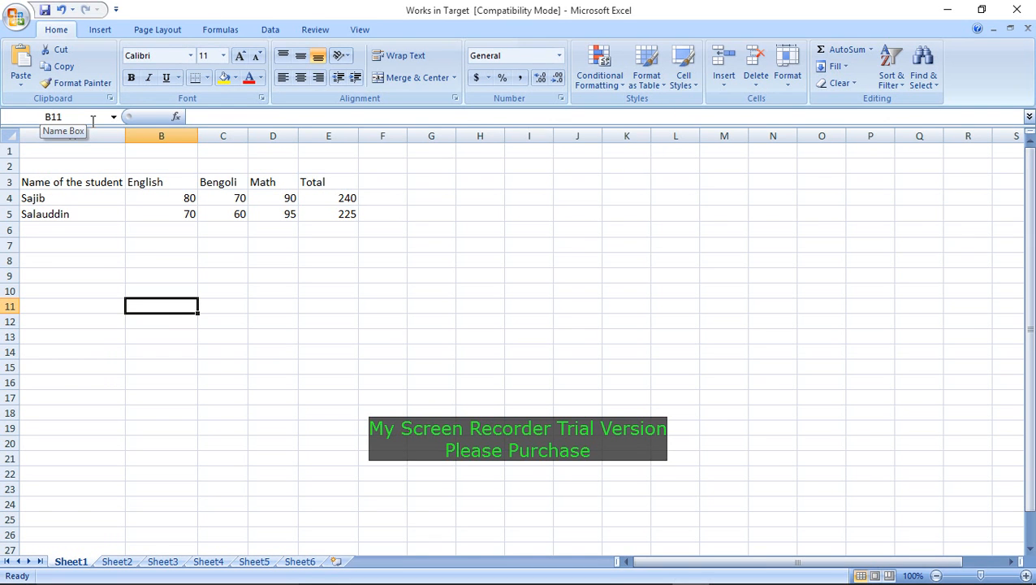
click(234, 240)
click(221, 117)
drag(260, 276, 263, 266)
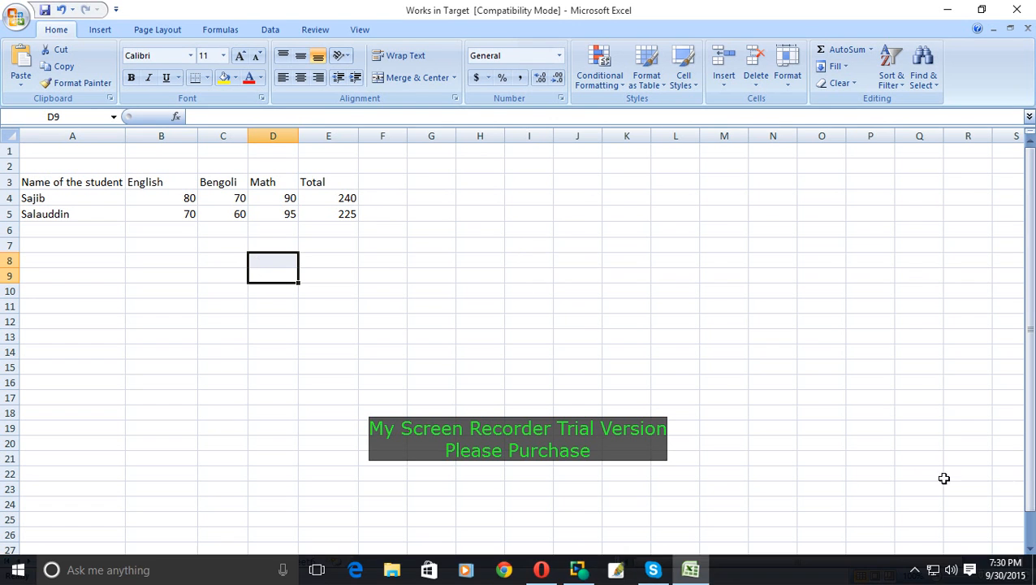
drag(1031, 462, 1031, 518)
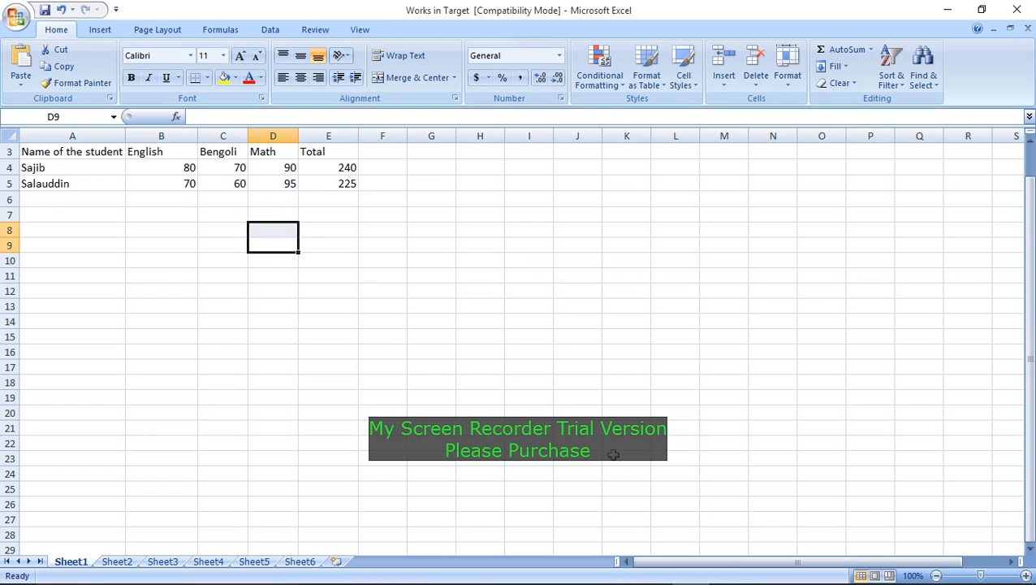
click(574, 273)
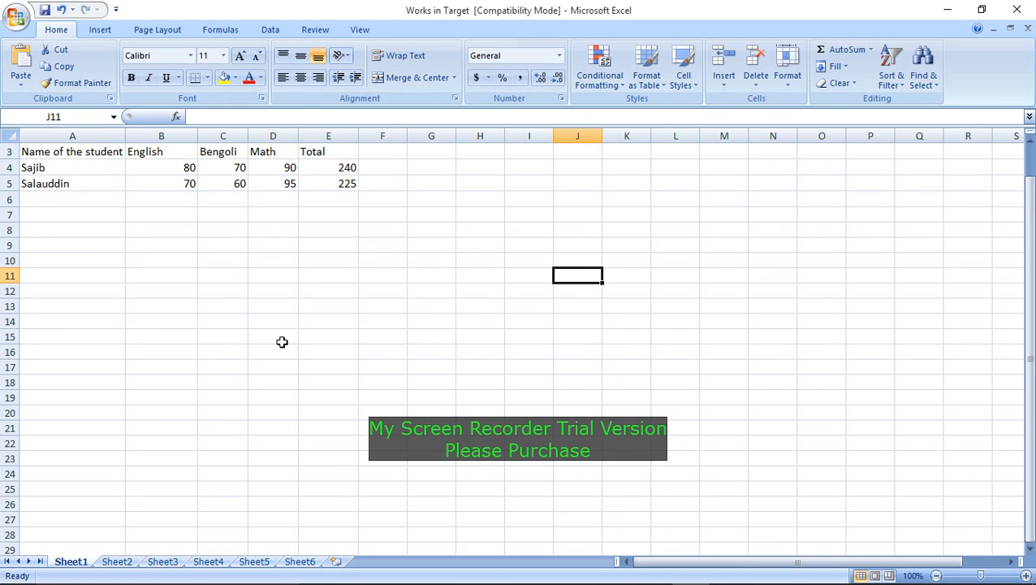
Rename Sheet1 to "school fees".
double_click(83, 564)
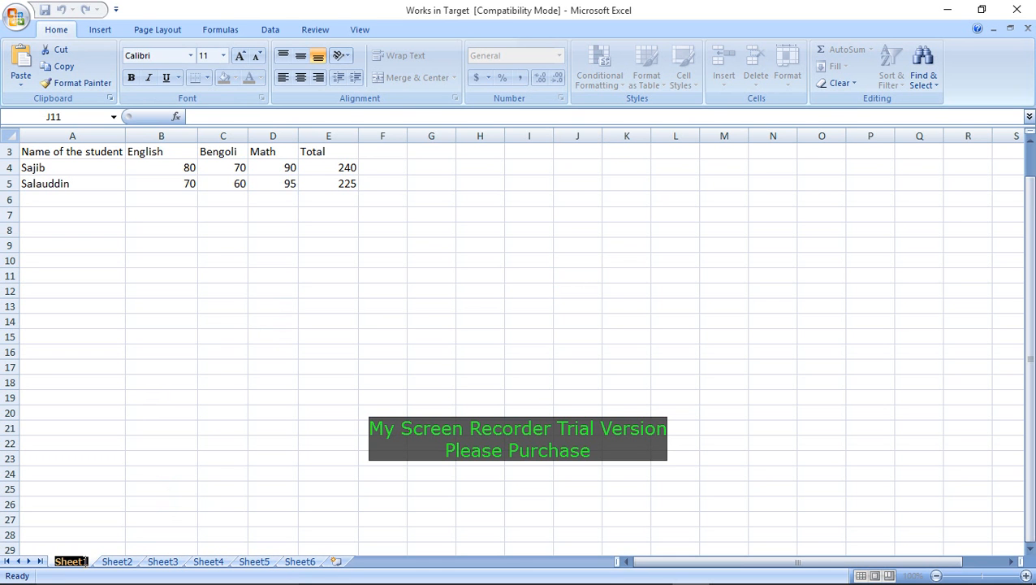
text(schl)
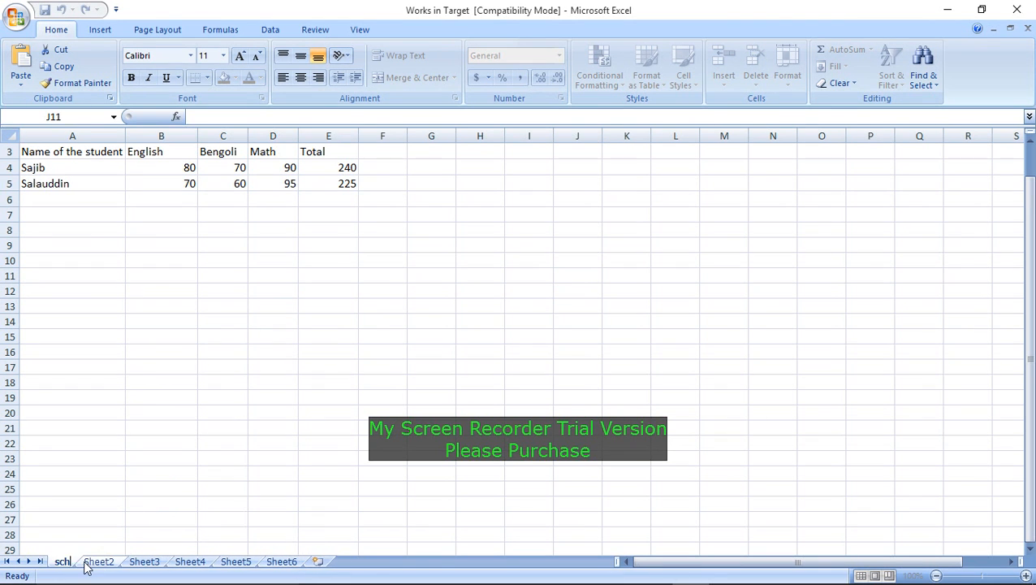
text(oolfe)
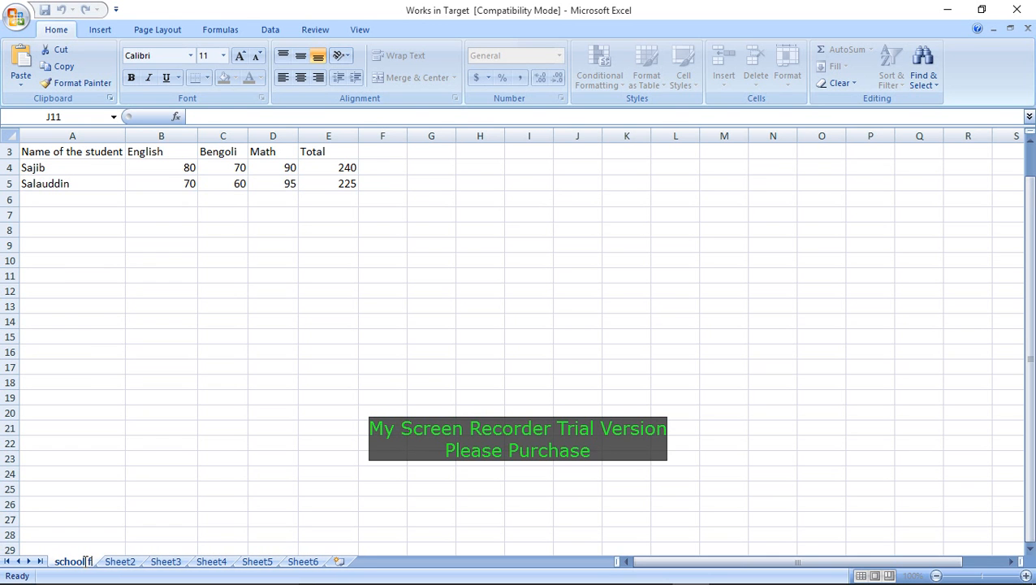
text(es)
click(84, 560)
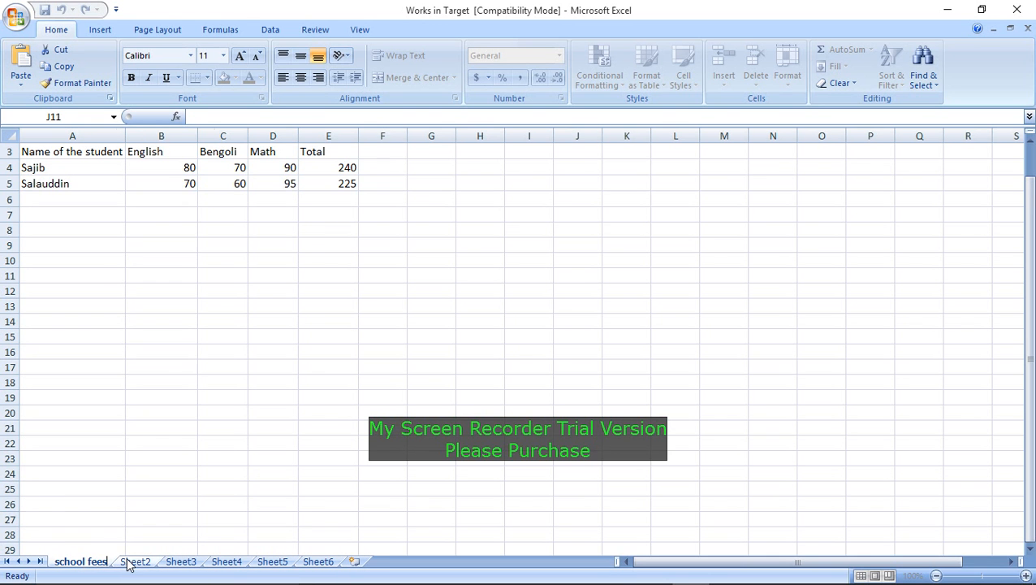
Enter "elec" in cell A1 of Sheet2.
click(127, 561)
text(elec)
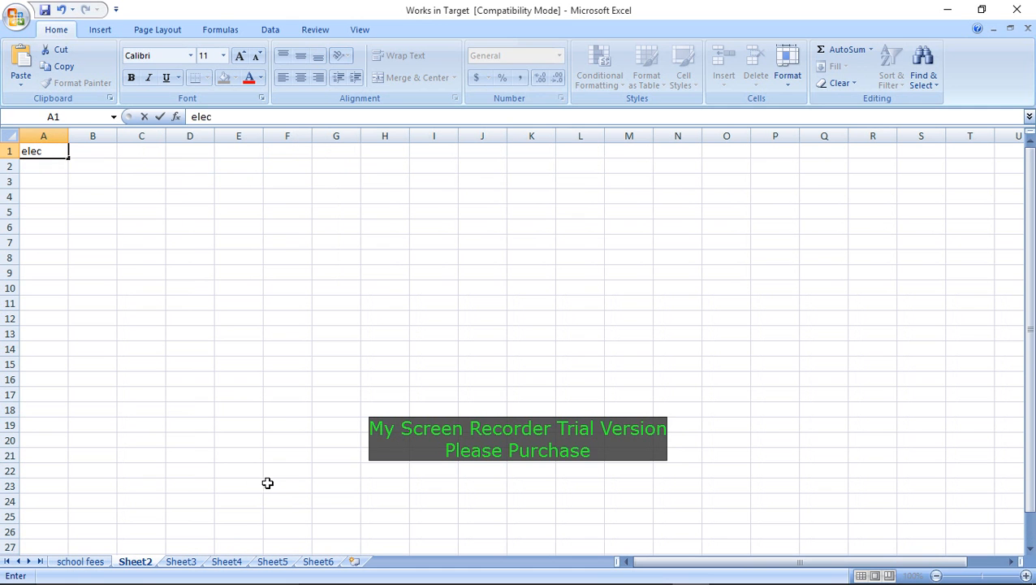
click(188, 388)
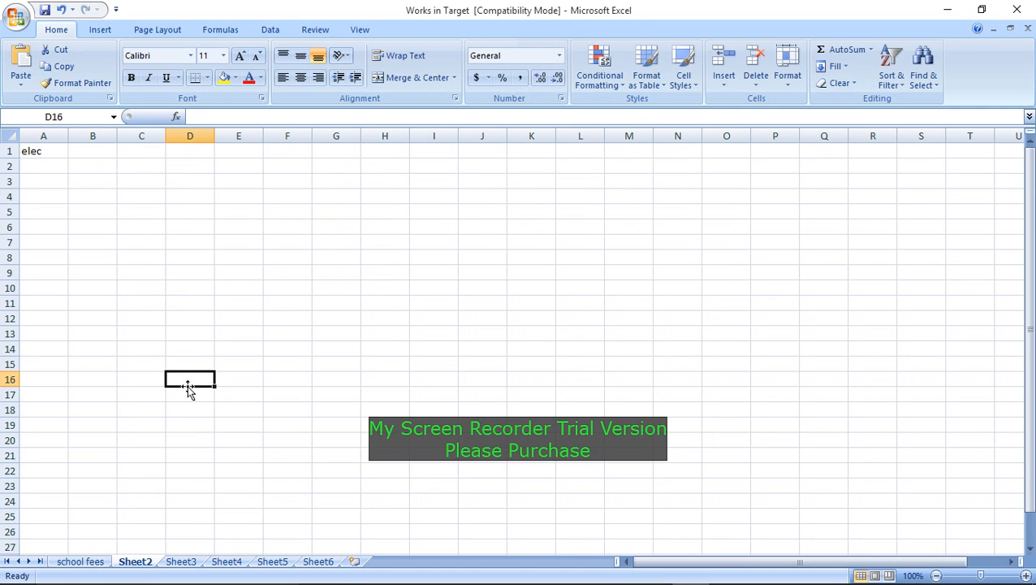
Rename Sheet2 to "electricity bill".
double_click(141, 561)
double_click(155, 562)
text(elec)
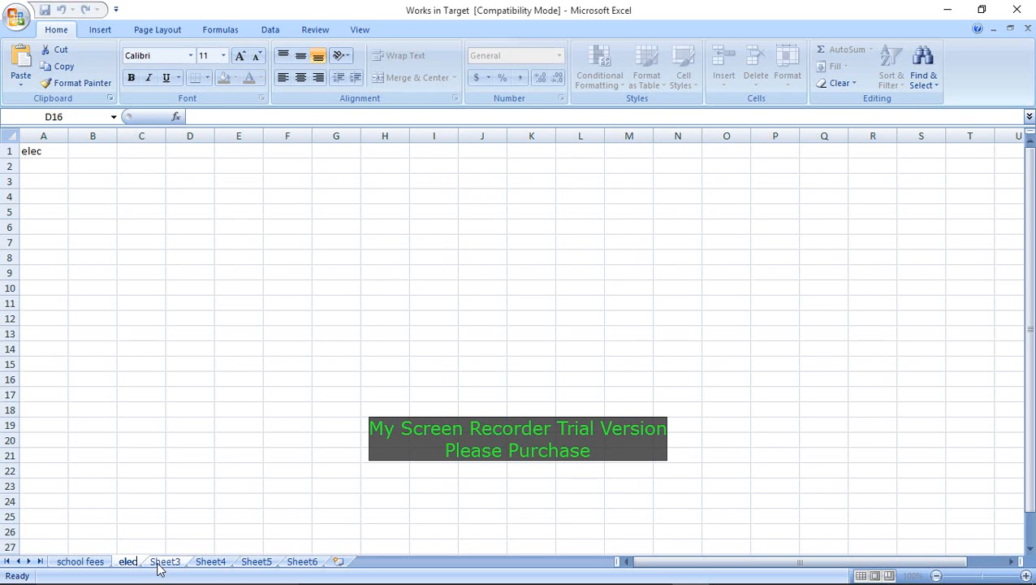
text(tricity bi)
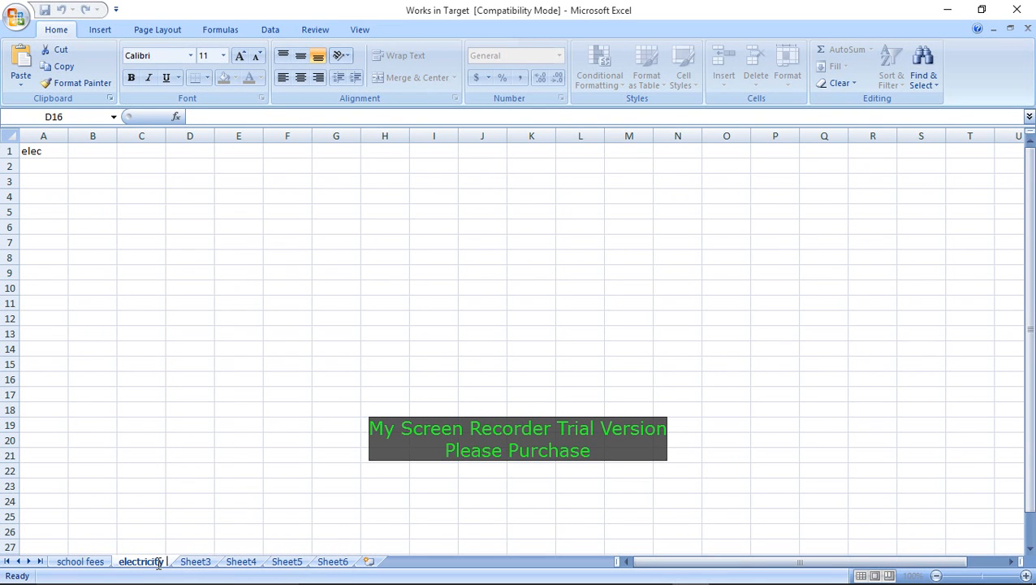
text(ll)
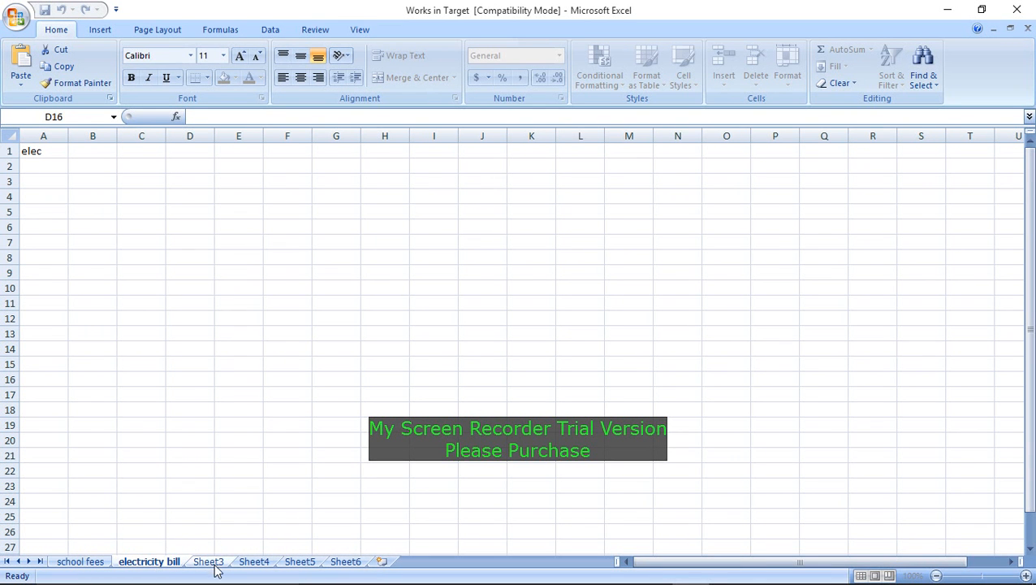
Enter "gas" in cell A1 of Sheet3.
click(215, 564)
text(gas)
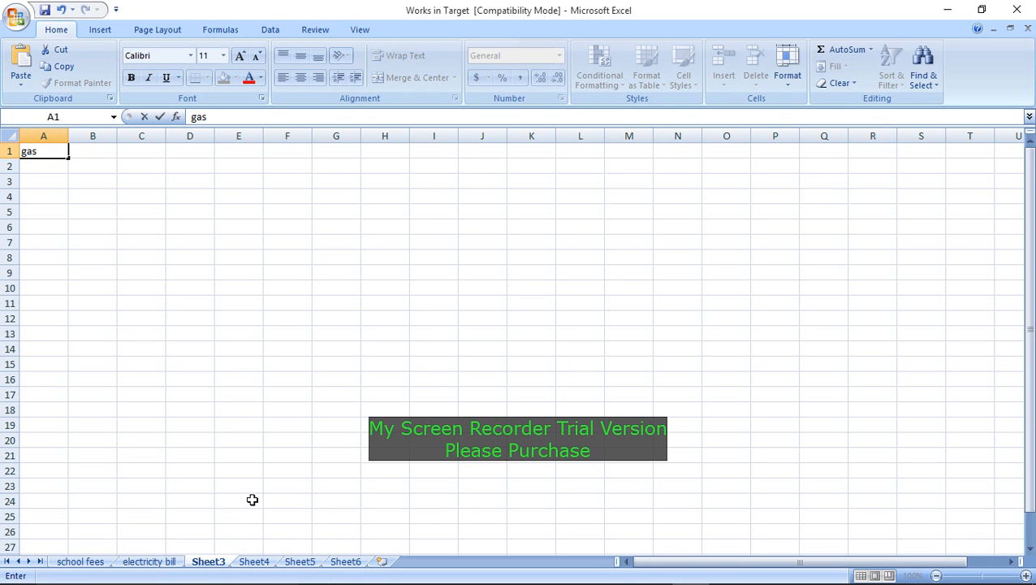
click(253, 500)
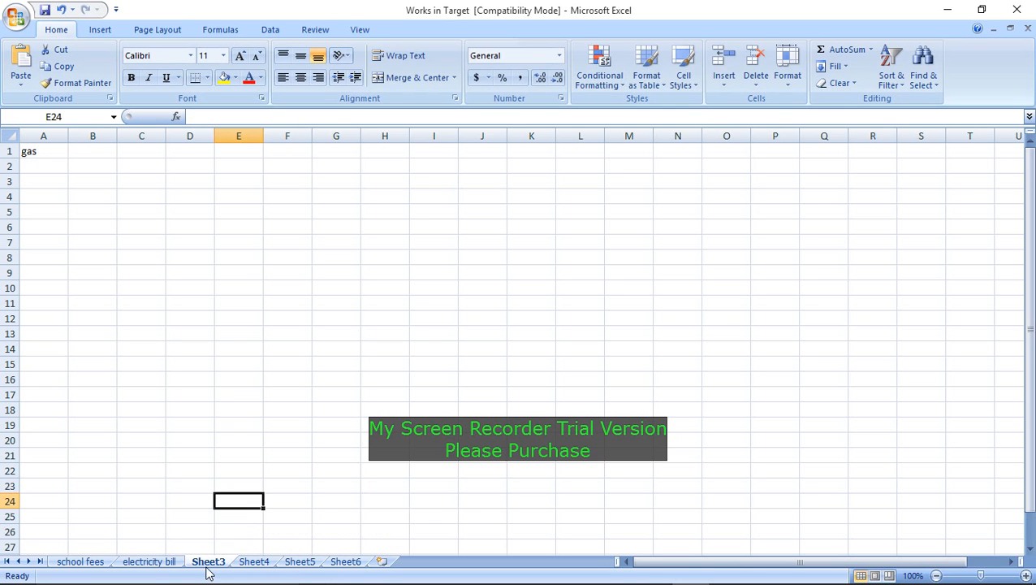
Rename Sheet3 to "gas bill".
click(213, 568)
text(gas)
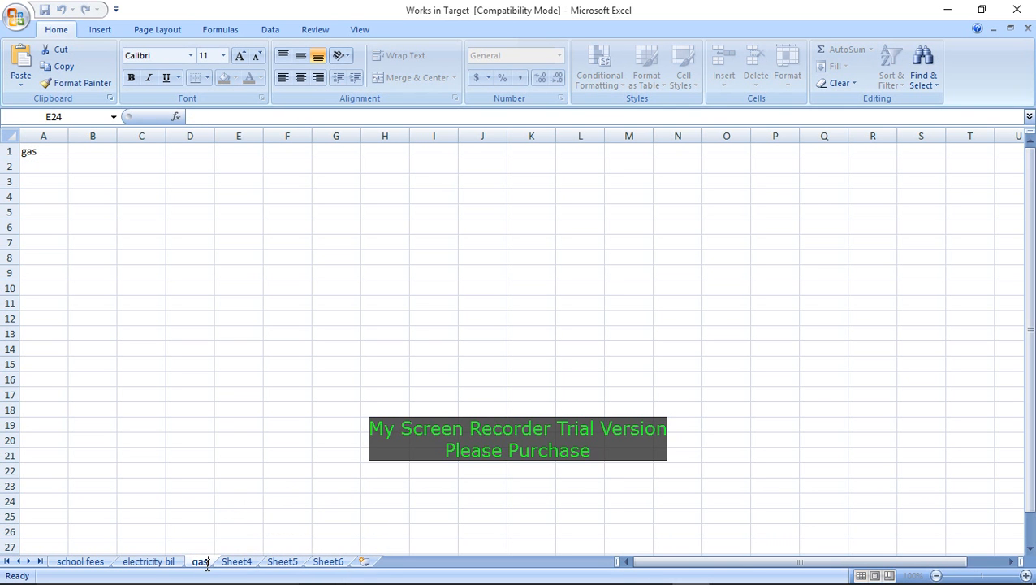
text( bill)
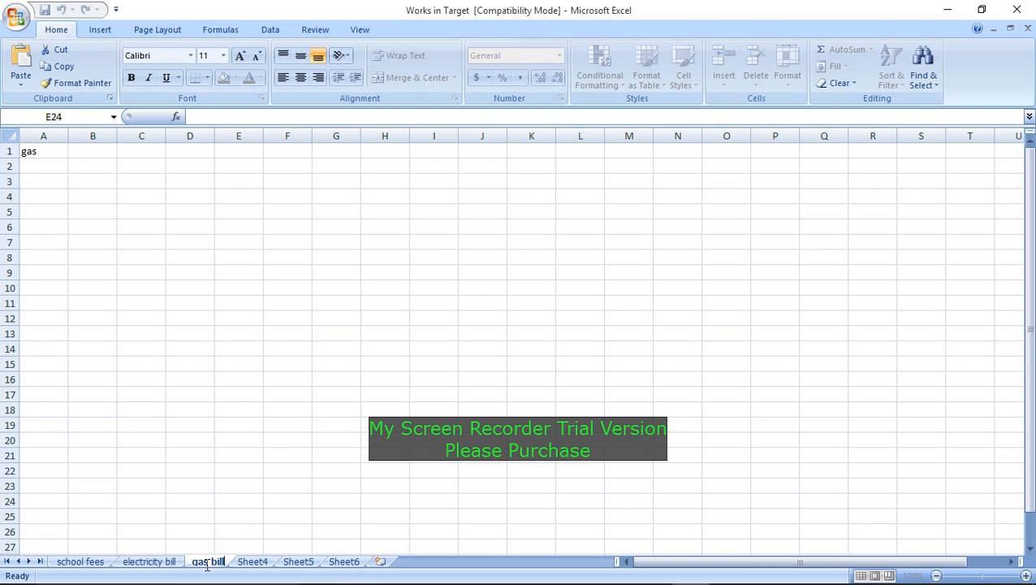
click(228, 453)
Set the tab color of the school fees sheet to the standard red.
double_click(81, 561)
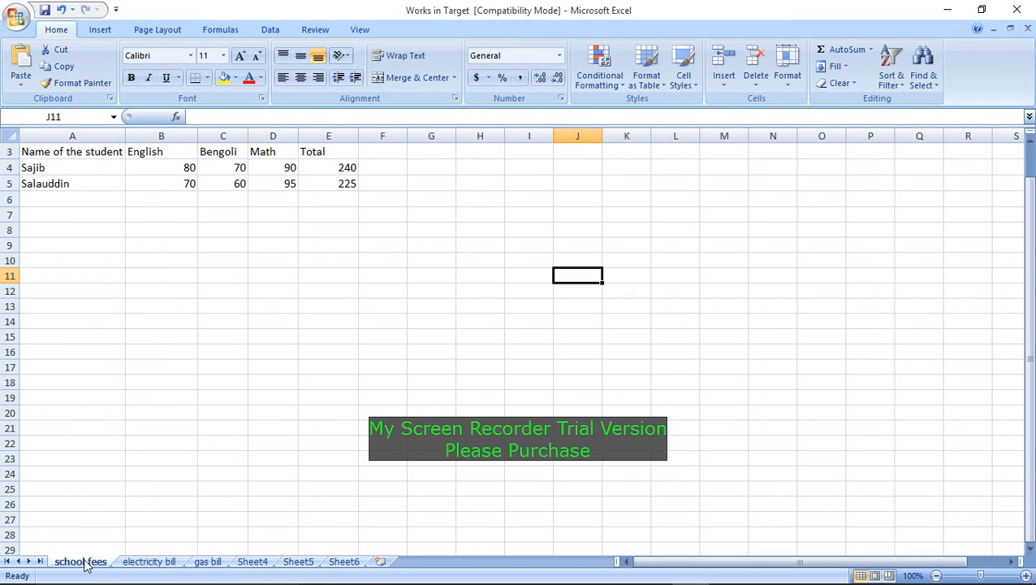
click(134, 509)
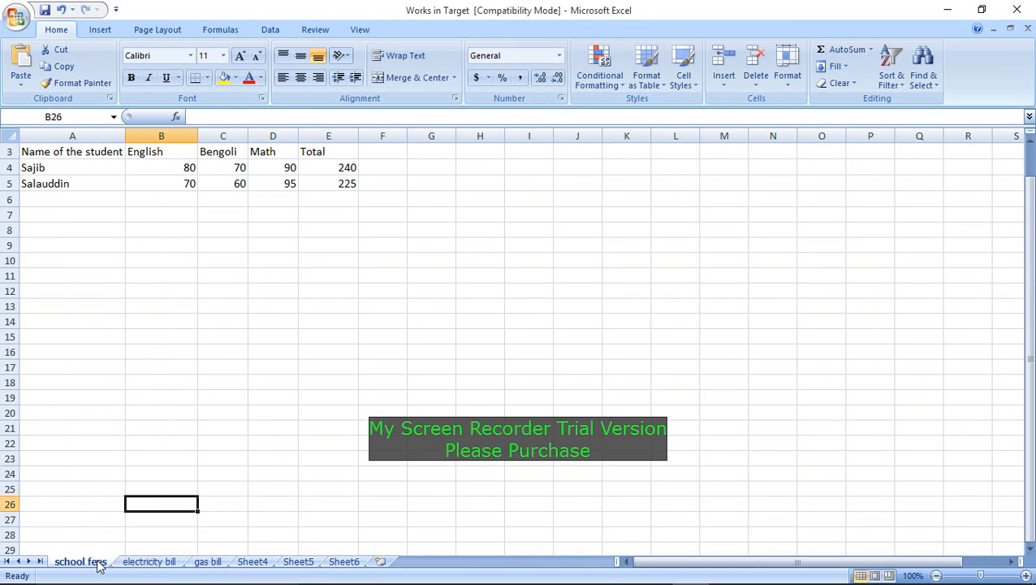
right_click(102, 563)
mouse_move(154, 502)
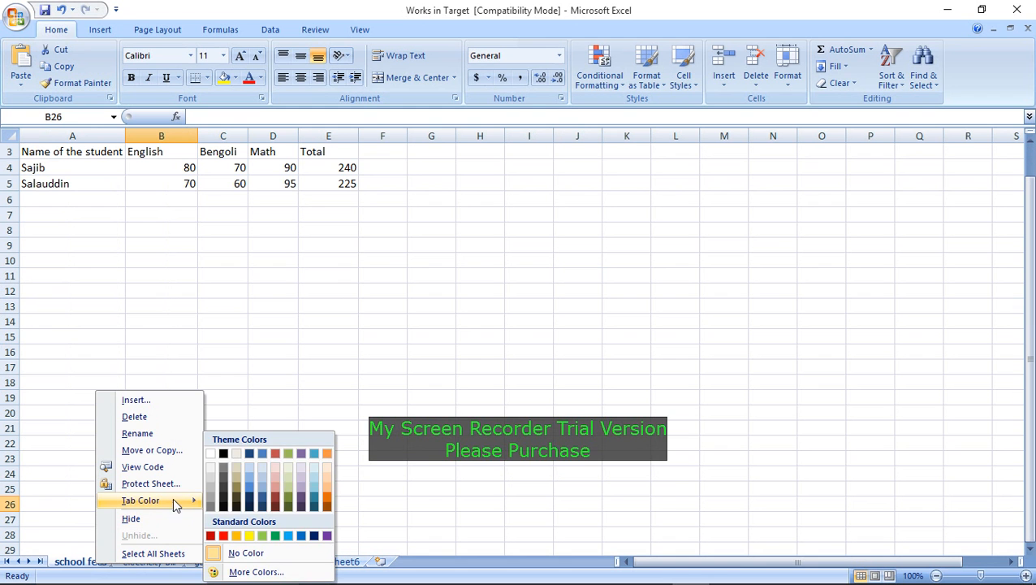
click(224, 536)
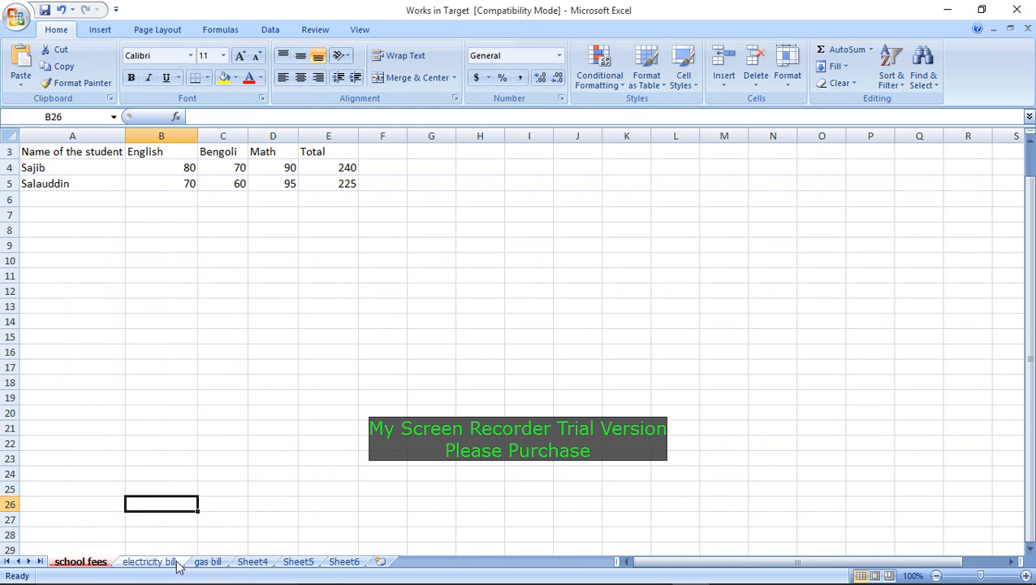
Set the tab color of the electricity bill sheet to a dark aqua theme color.
click(176, 562)
right_click(177, 565)
mouse_move(239, 500)
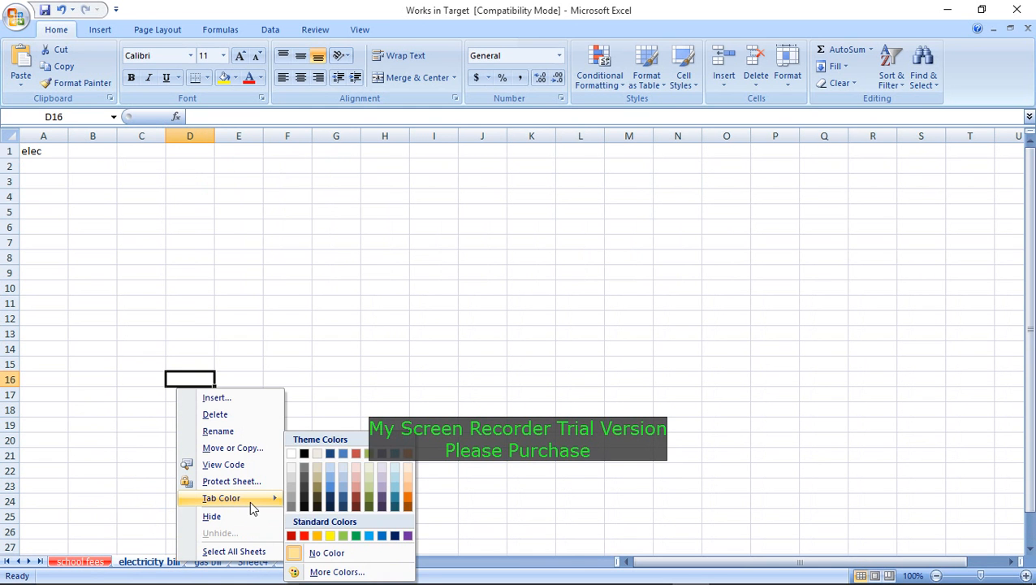
click(394, 497)
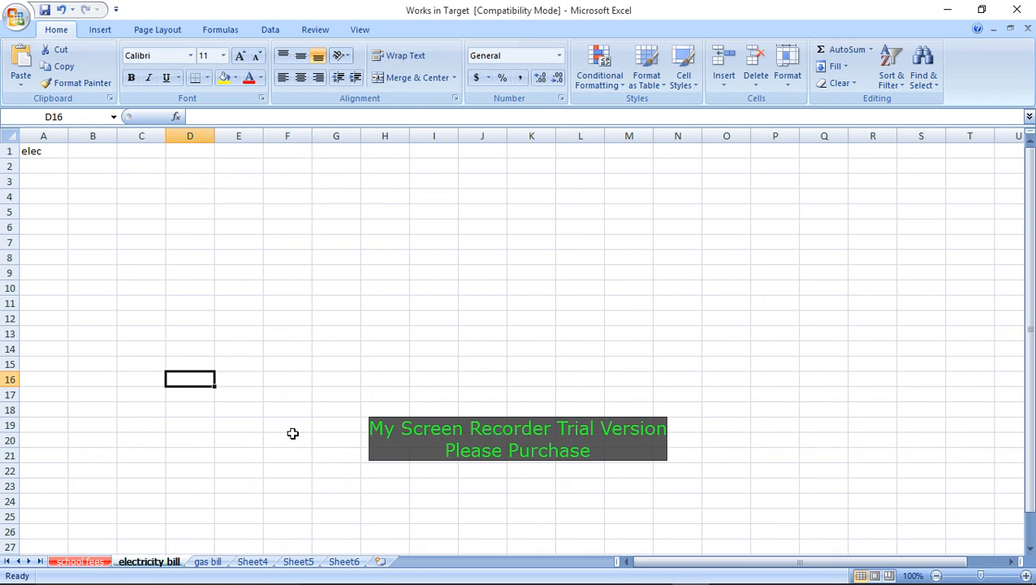
click(288, 439)
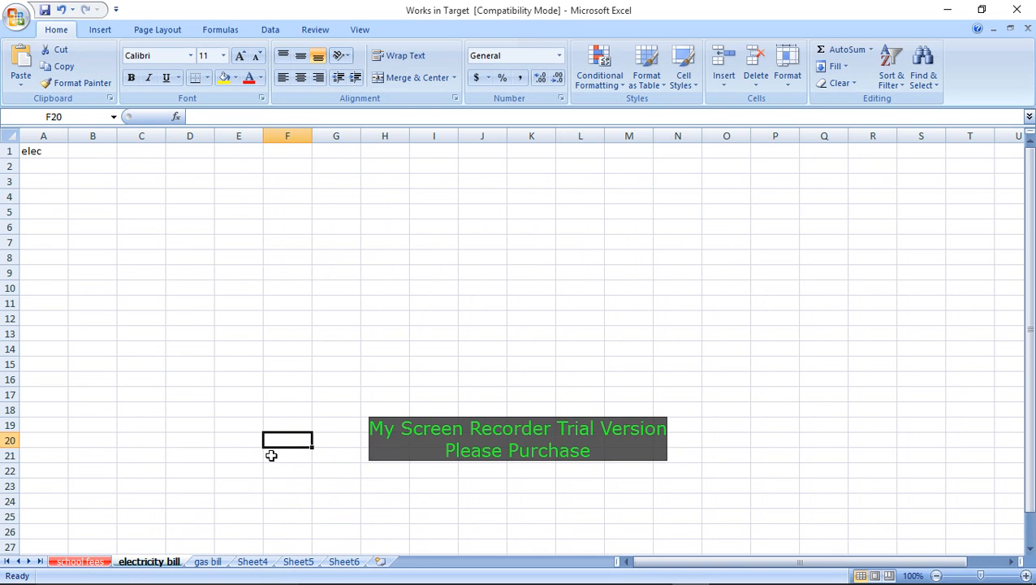
double_click(148, 443)
click(163, 561)
double_click(162, 561)
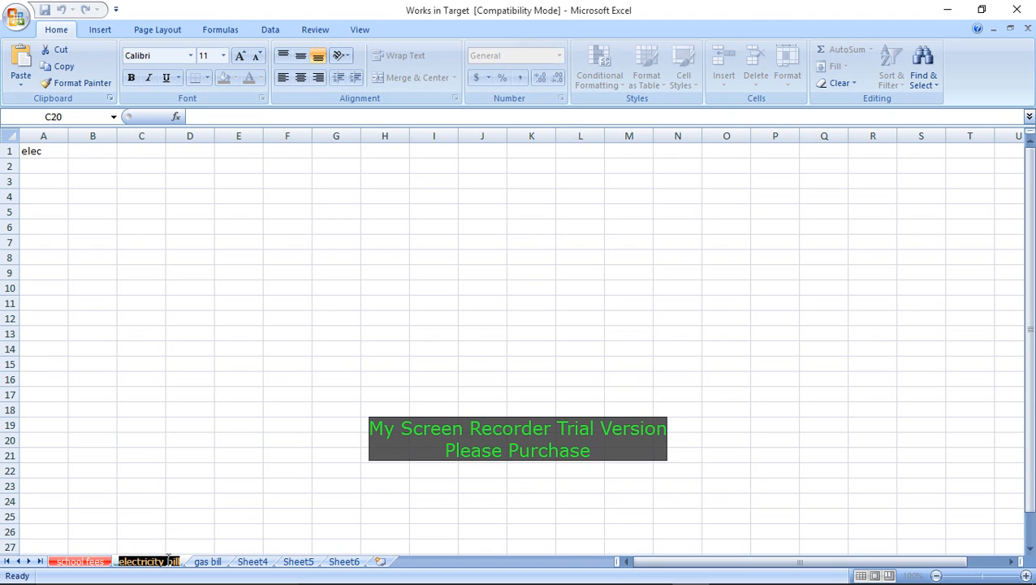
click(208, 441)
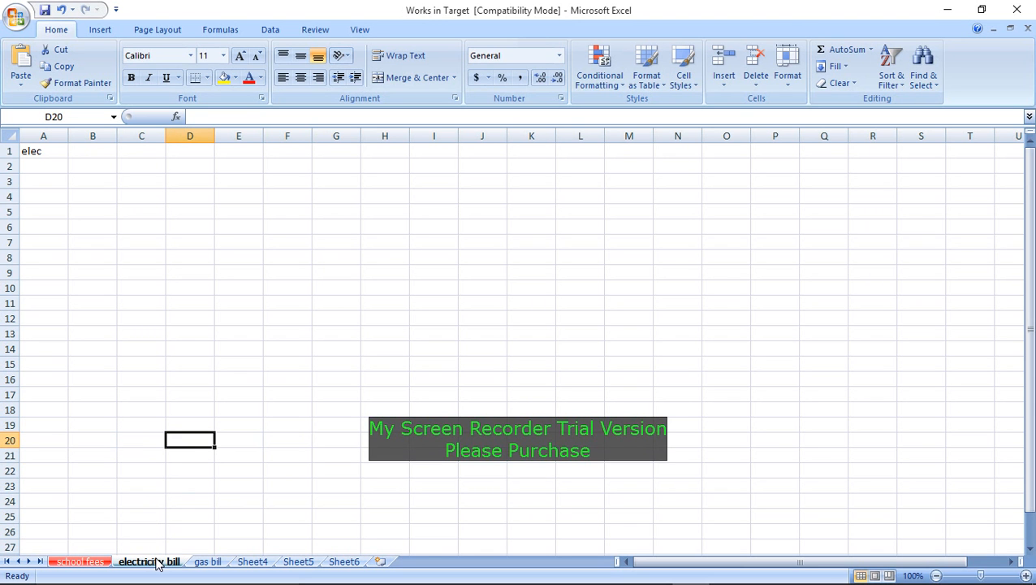
double_click(159, 561)
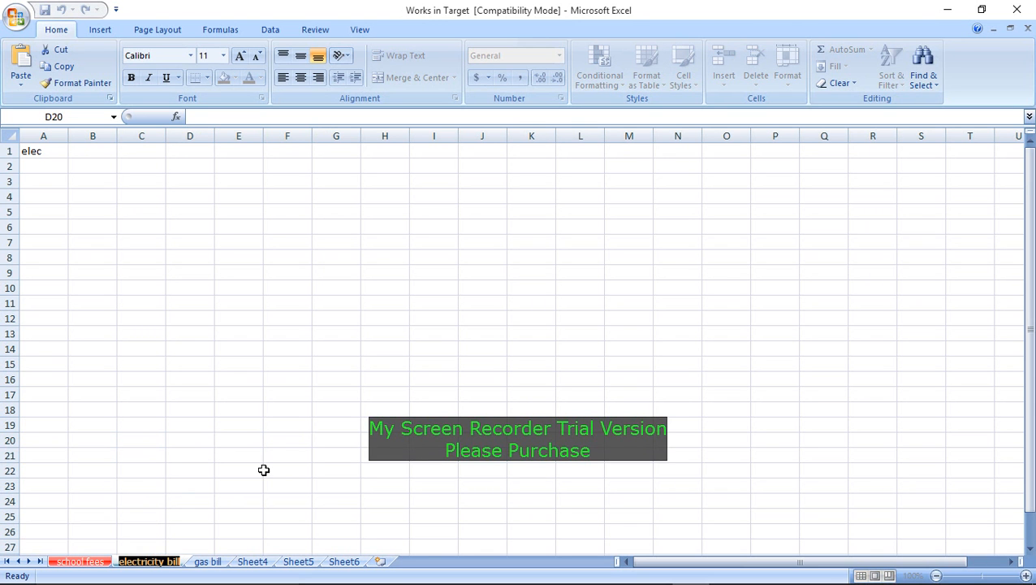
click(285, 347)
double_click(166, 562)
click(81, 500)
click(108, 562)
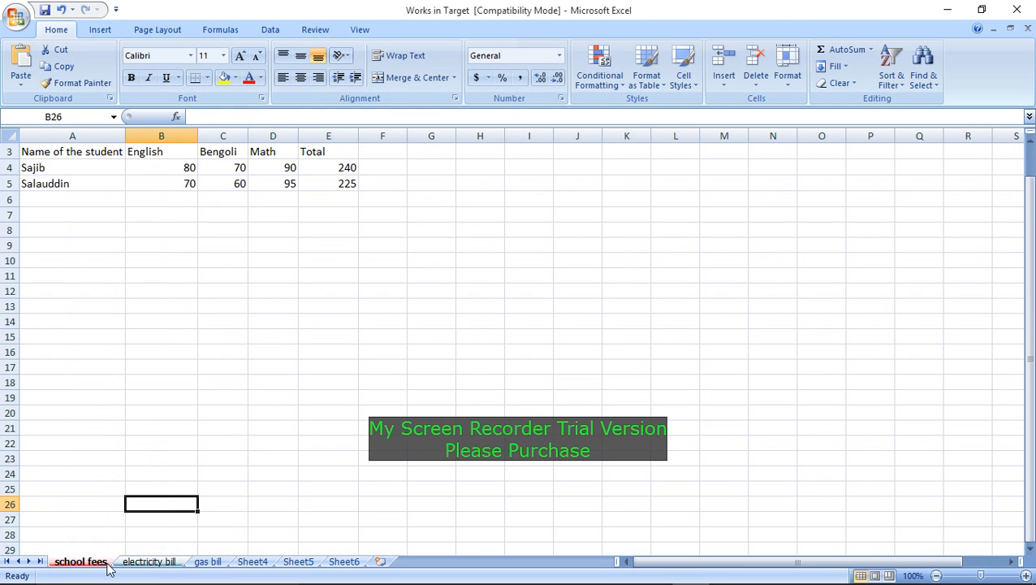
Change the tab color of the electricity bill sheet to a dark orange theme color.
click(170, 564)
right_click(170, 563)
mouse_move(258, 500)
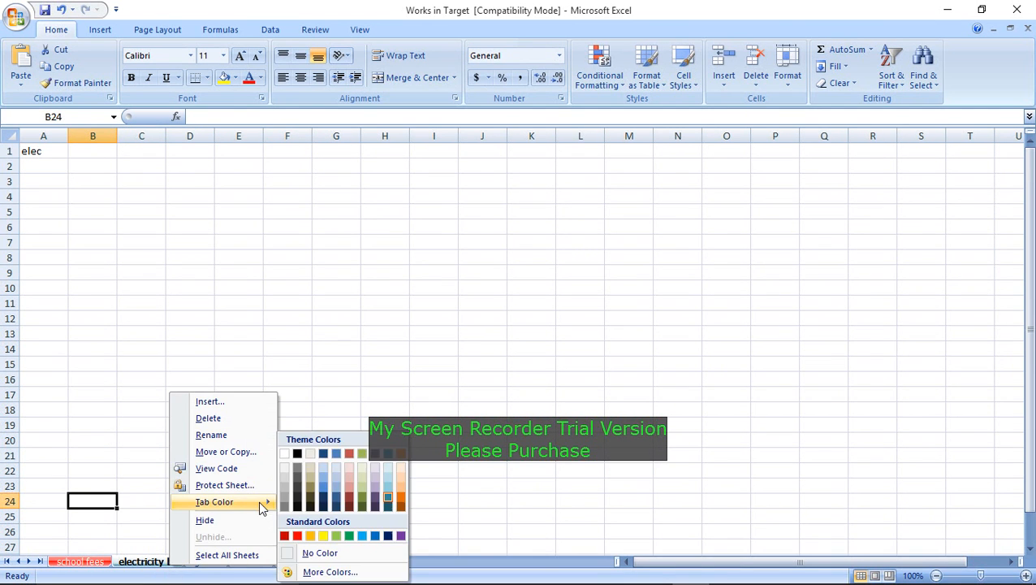
click(402, 497)
click(396, 351)
click(84, 561)
click(148, 562)
click(285, 380)
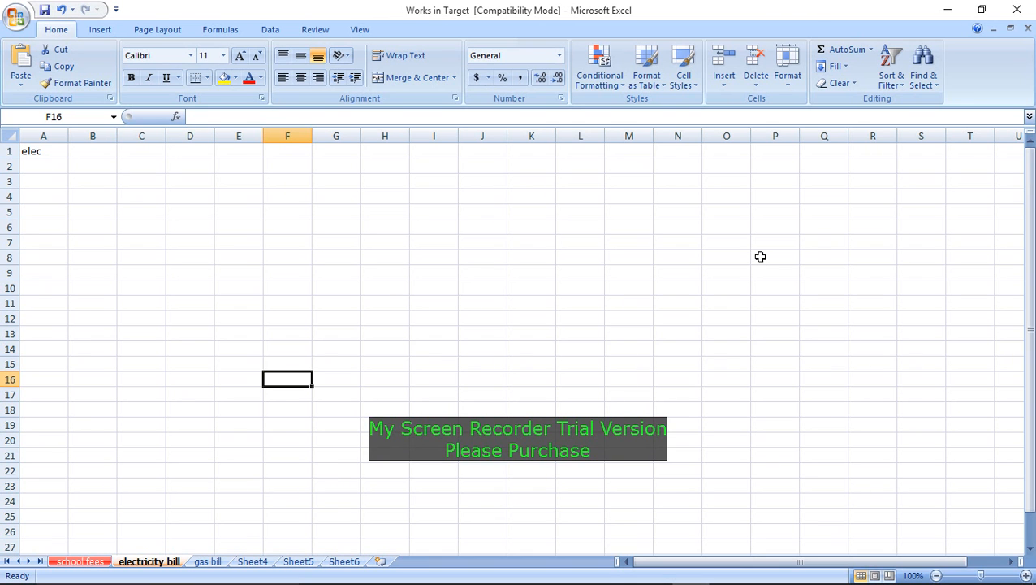
click(957, 10)
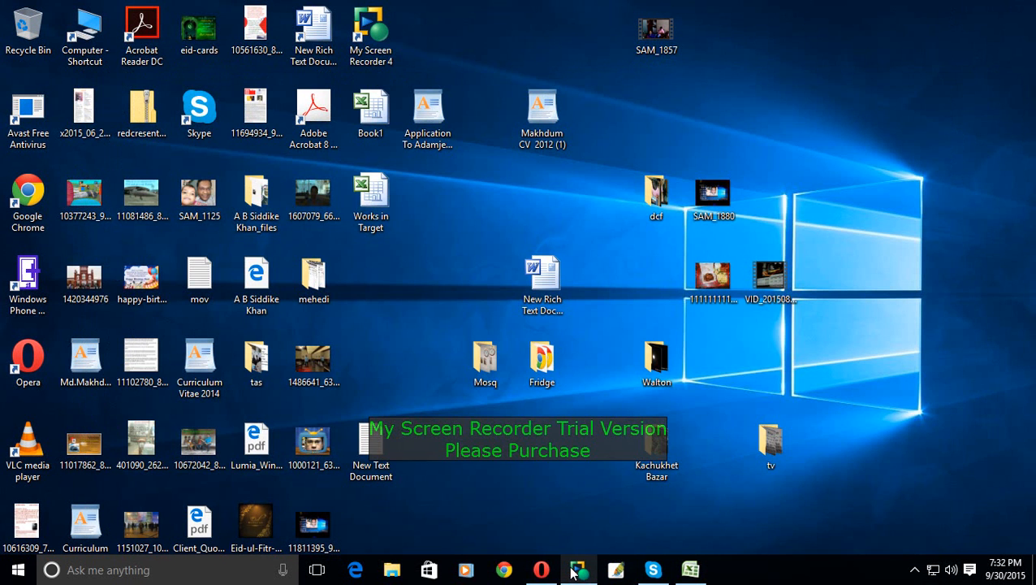
click(575, 571)
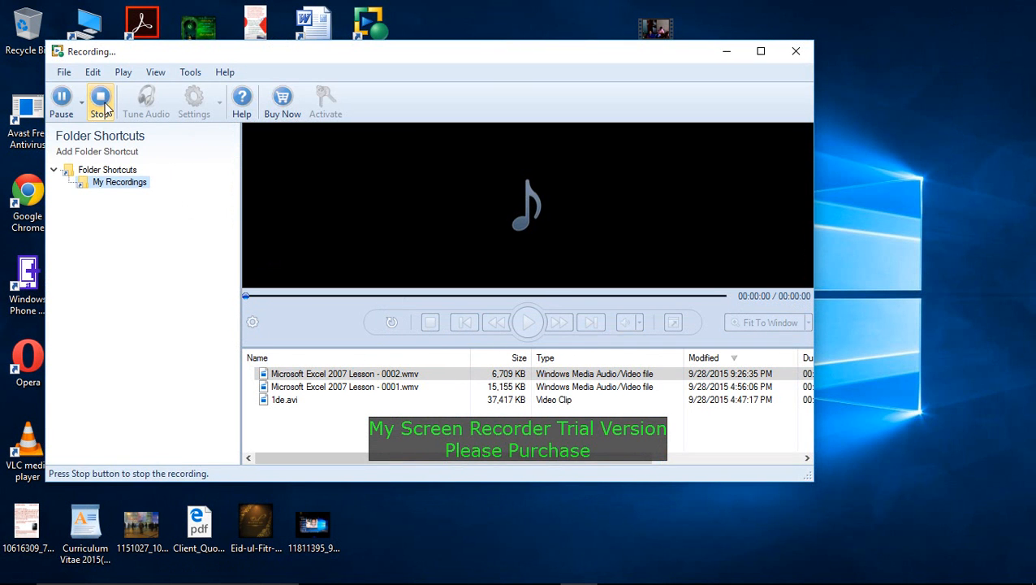